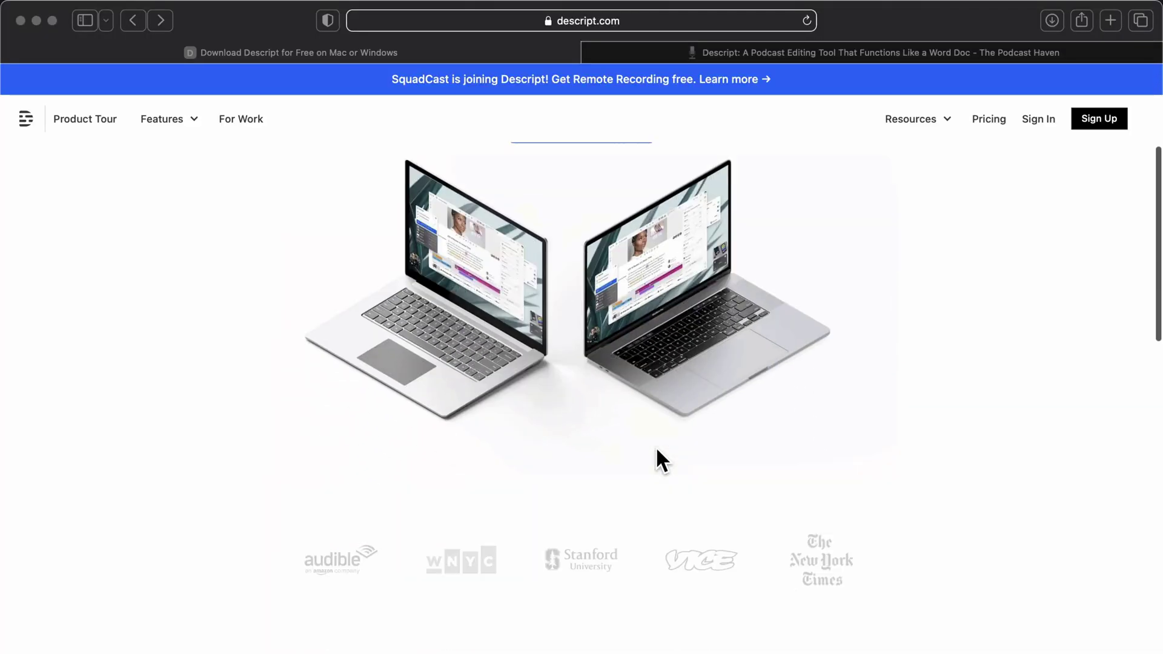
{"action": "scroll", "coordinate": [657, 450], "scroll_direction": "down", "scroll_amount": 2}
{"action": "scroll", "coordinate": [657, 450], "scroll_direction": "down", "scroll_amount": 4}
{"action": "scroll", "coordinate": [658, 450], "scroll_direction": "down", "scroll_amount": 2}
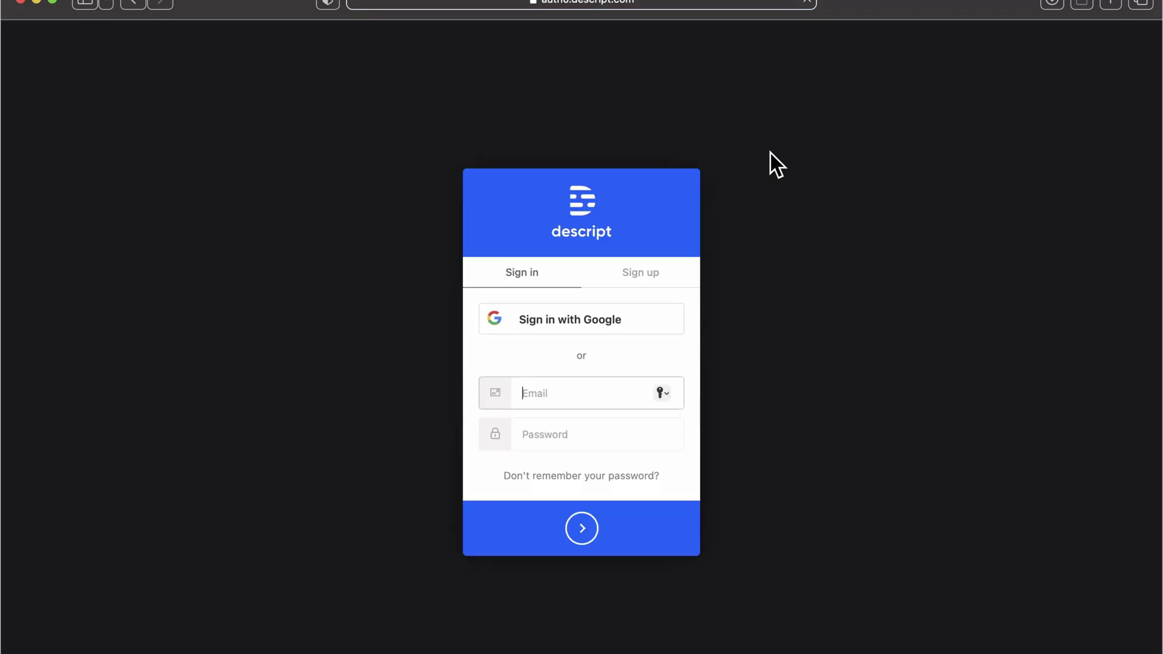
- Sign in to Descript with Google, choosing the first listed account
{"action": "left_click", "coordinate": [555, 309]}
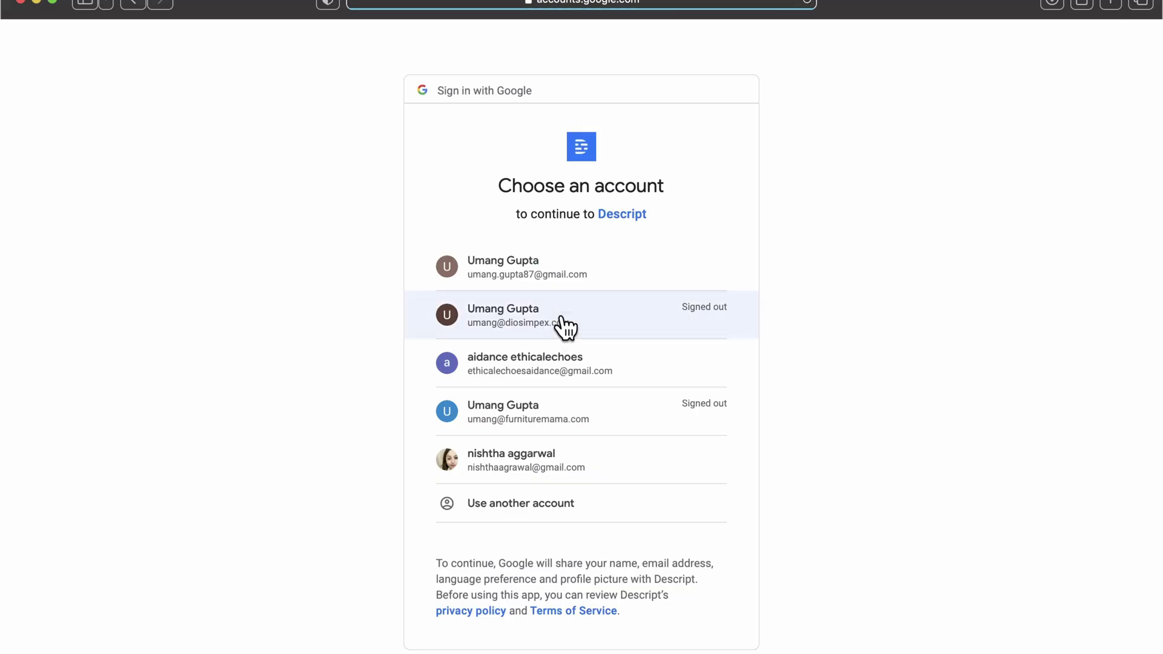
{"action": "left_click", "coordinate": [536, 283]}
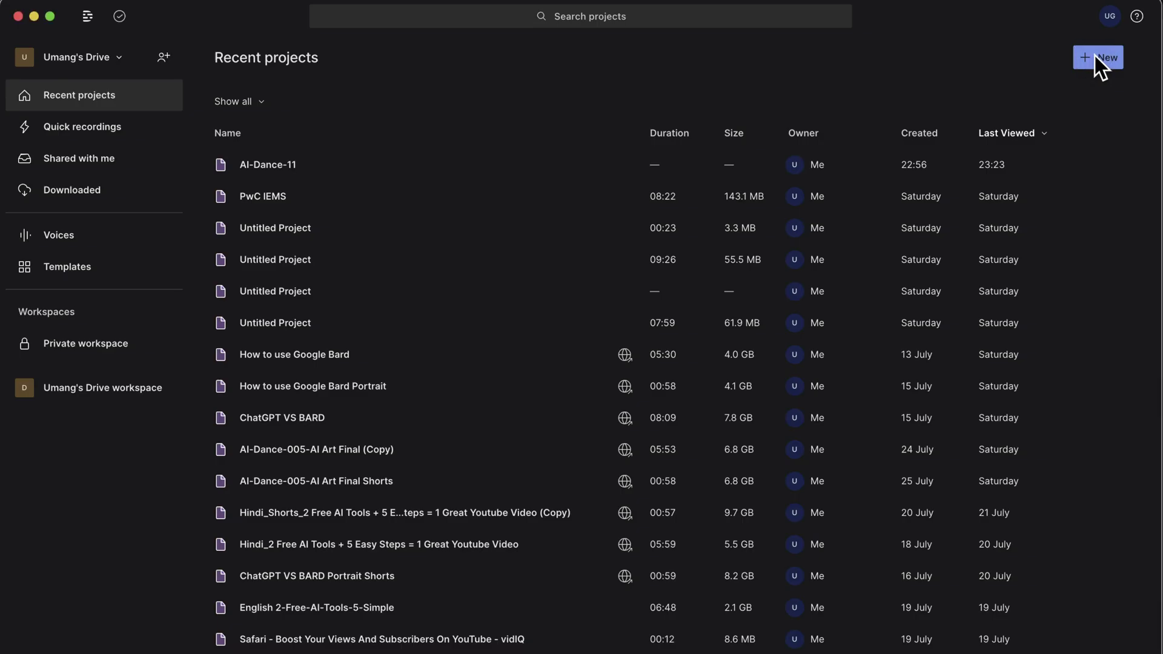
- Create a video project from the AI-Dance-005-Hey-there 2 .MOV and transcribe it
{"action": "left_click", "coordinate": [1098, 57]}
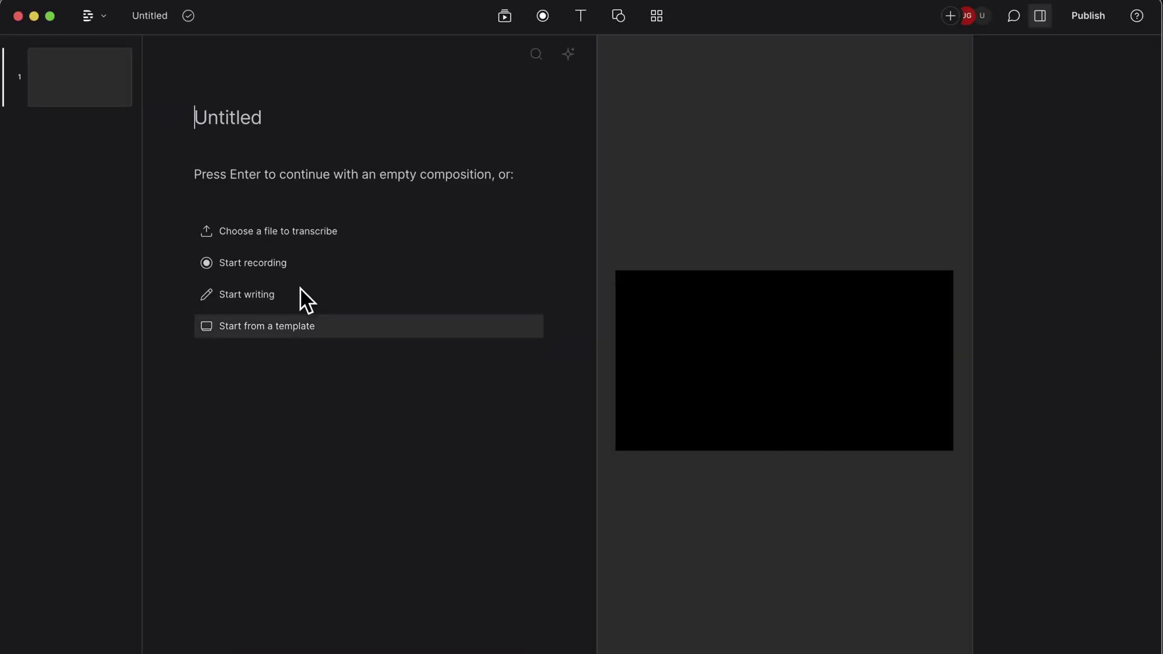
{"action": "left_click", "coordinate": [259, 230]}
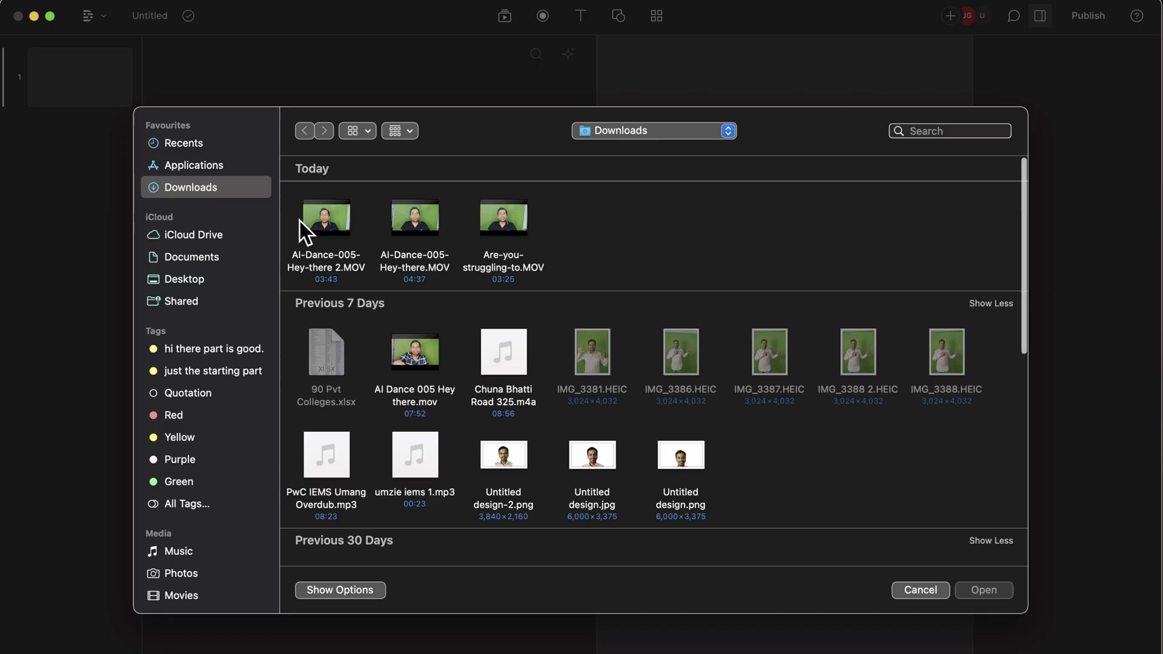
{"action": "key", "text": "Return"}
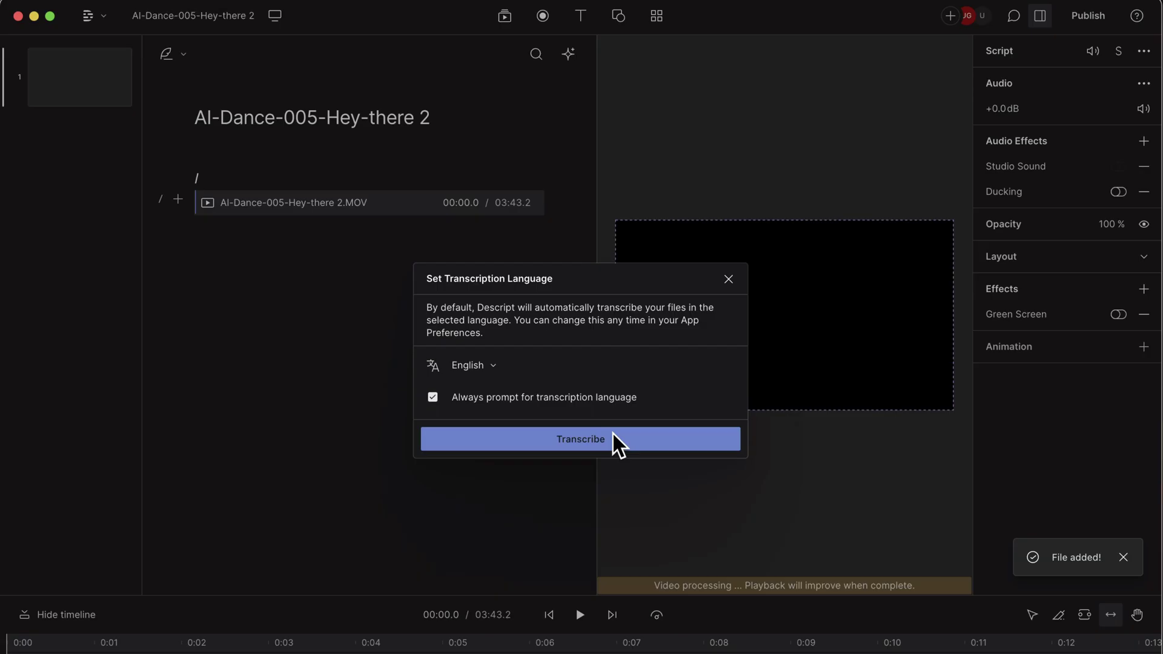
{"action": "left_click", "coordinate": [616, 440]}
{"action": "left_click", "coordinate": [563, 427]}
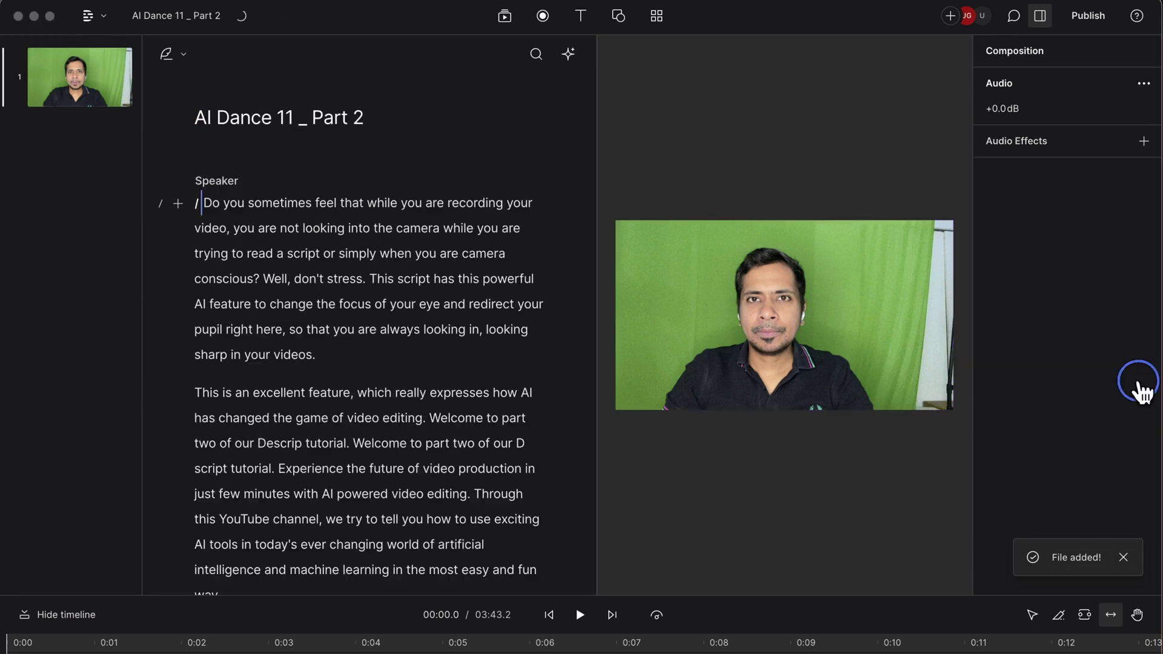
{"action": "left_click_drag", "start_coordinate": [211, 200], "coordinate": [359, 416]}
{"action": "left_click", "coordinate": [422, 468]}
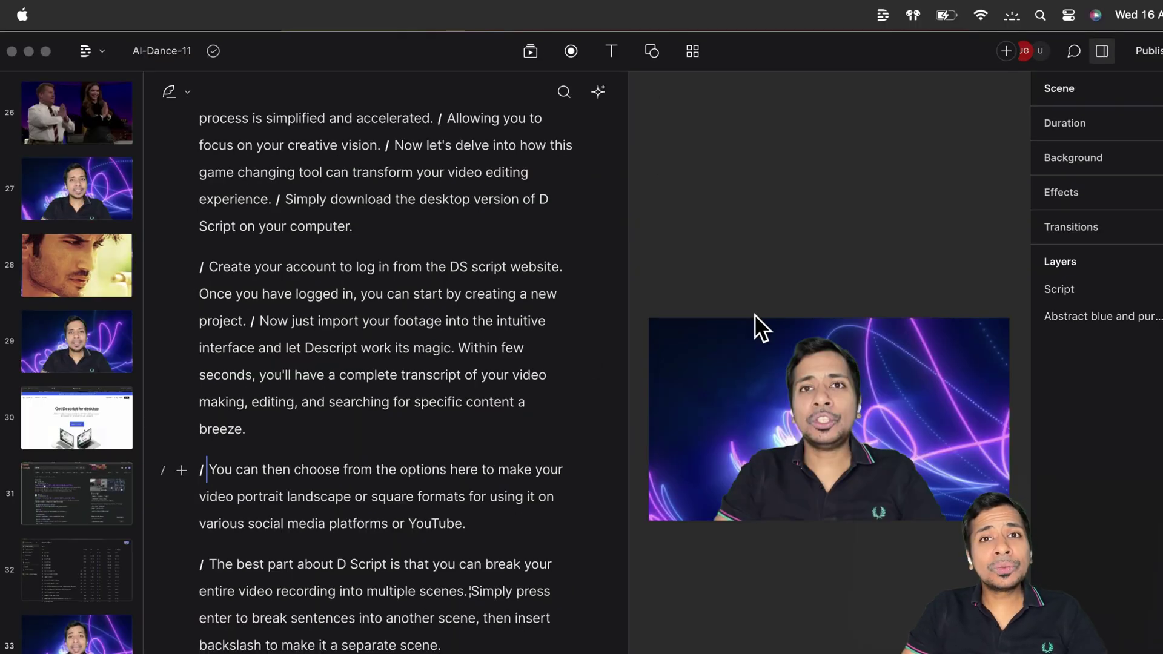
- Select the video layer and set the canvas aspect ratio to Square 1:1
{"action": "left_click", "coordinate": [754, 360]}
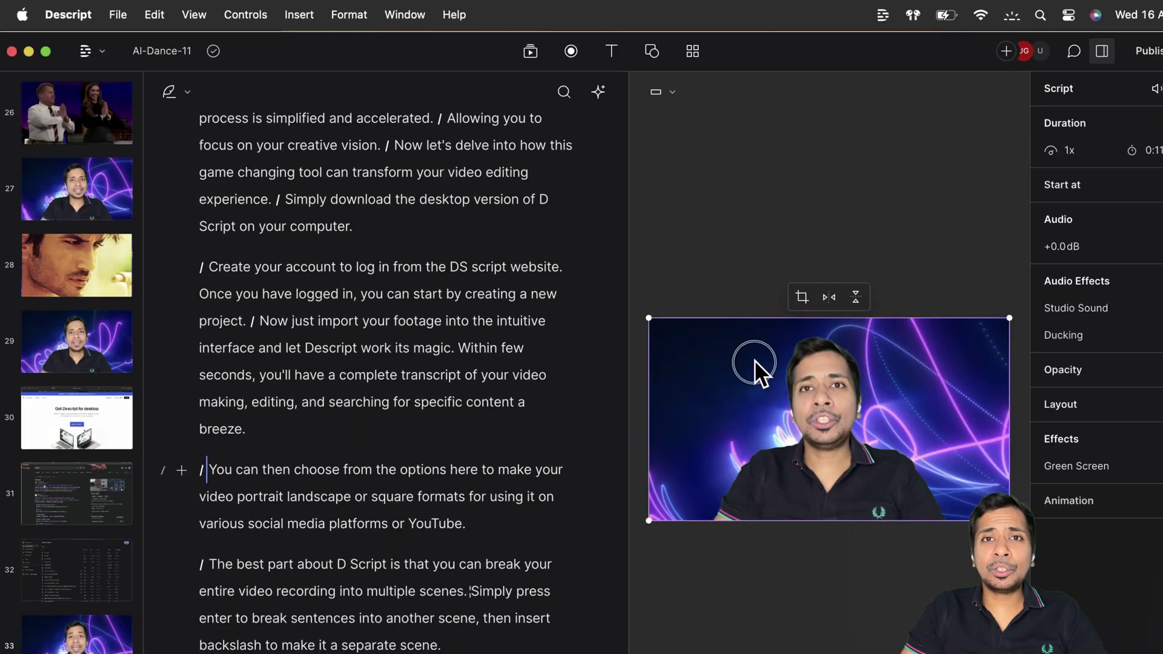
{"action": "left_click", "coordinate": [672, 92]}
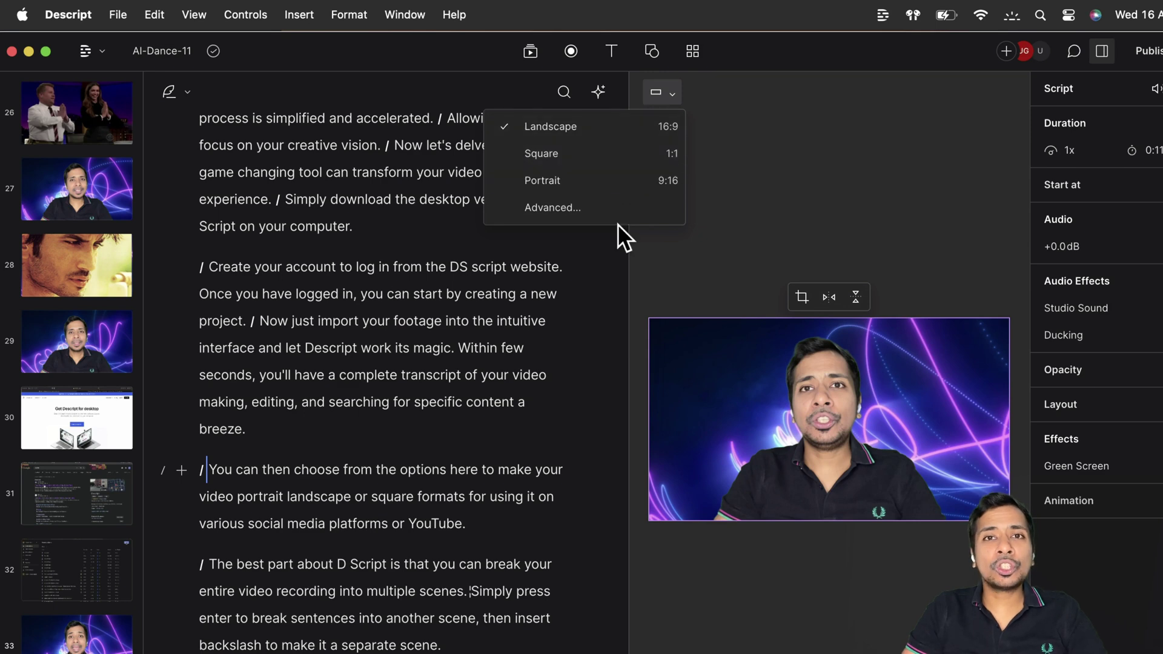
{"action": "left_click", "coordinate": [609, 153]}
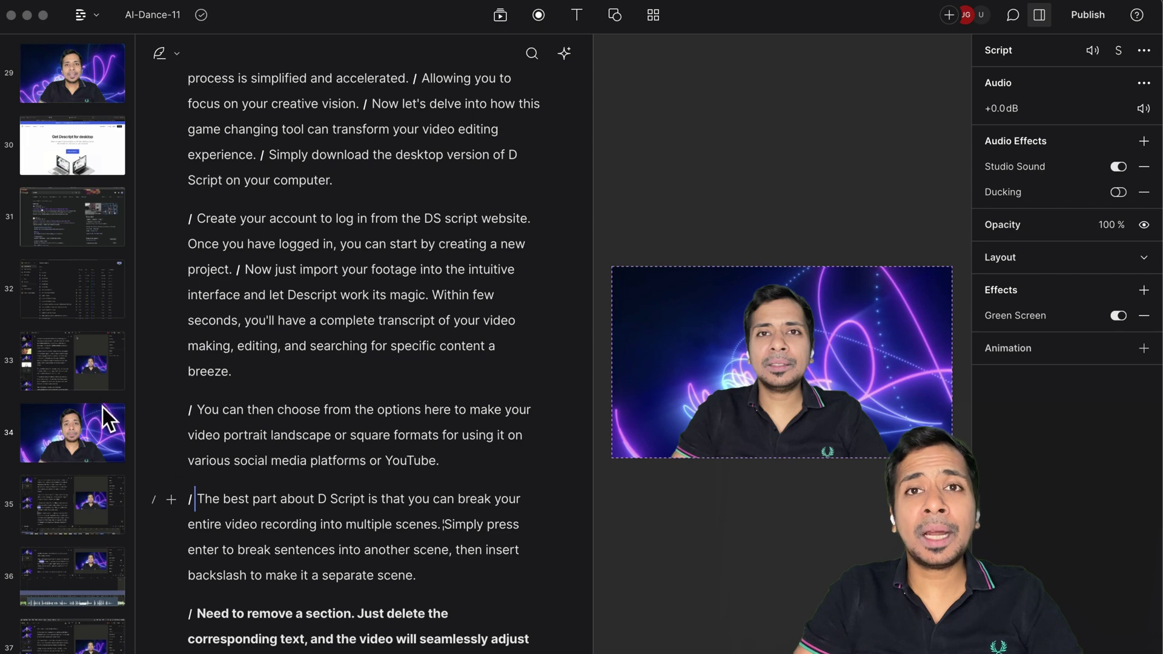
{"action": "scroll", "coordinate": [55, 331], "scroll_direction": "up", "scroll_amount": 3}
{"action": "scroll", "coordinate": [56, 332], "scroll_direction": "up", "scroll_amount": 3}
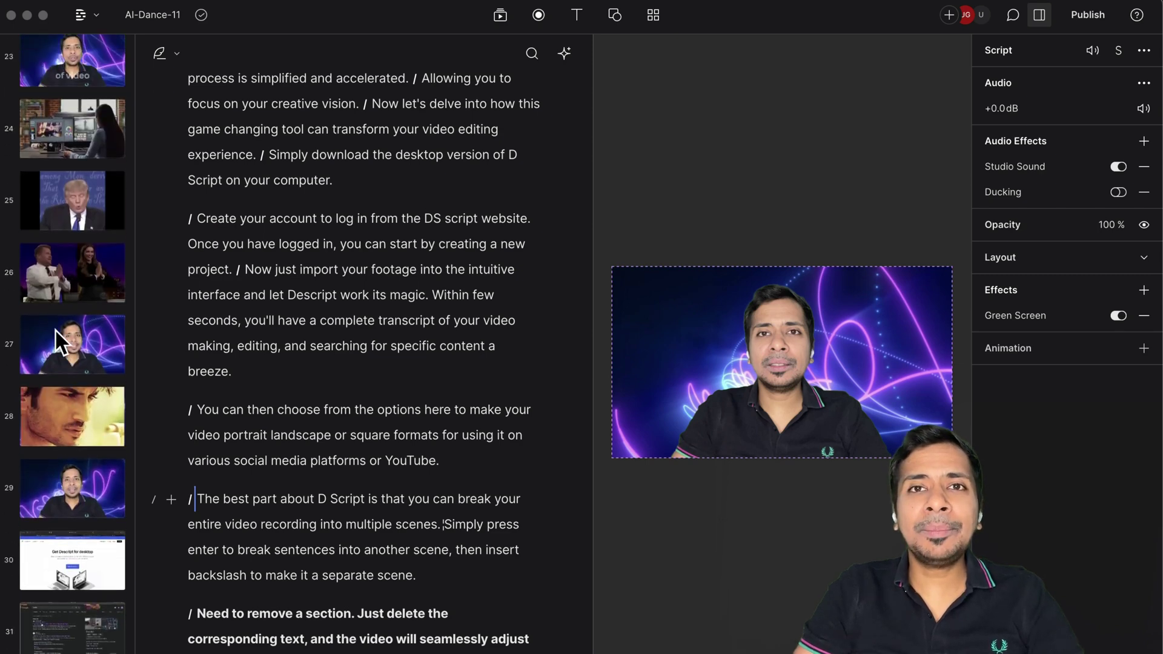
{"action": "scroll", "coordinate": [55, 331], "scroll_direction": "up", "scroll_amount": 3}
{"action": "scroll", "coordinate": [55, 331], "scroll_direction": "up", "scroll_amount": 3}
{"action": "scroll", "coordinate": [56, 331], "scroll_direction": "up", "scroll_amount": 3}
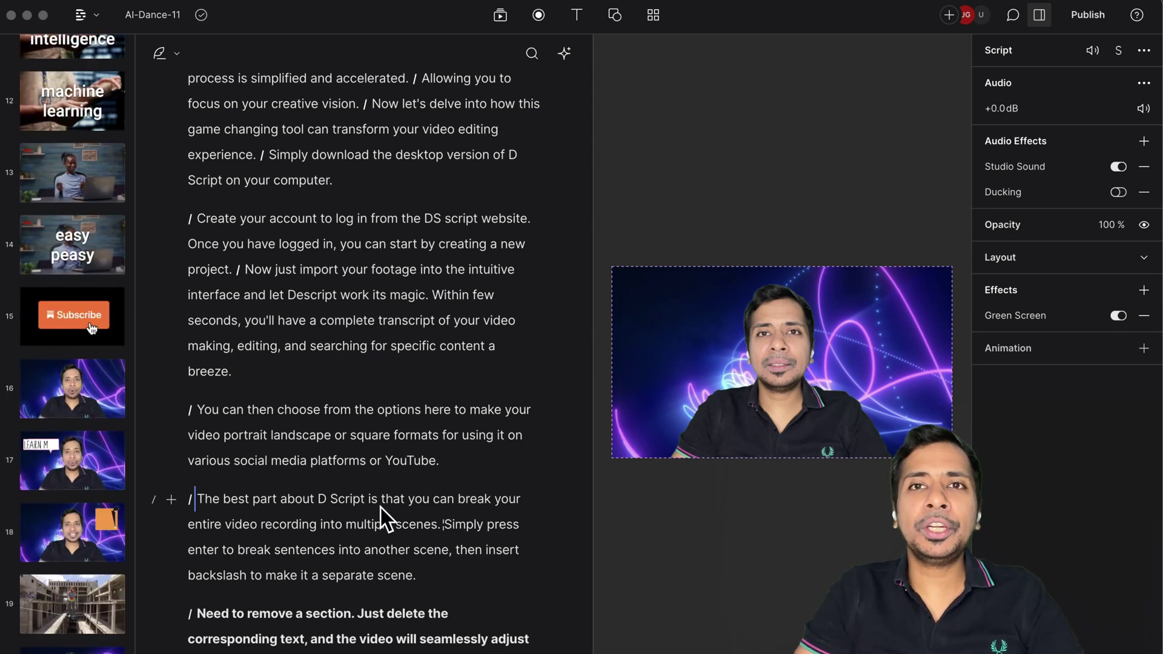
- Break the script paragraph just before the words 'multiple scenes.'
{"action": "left_click", "coordinate": [333, 436]}
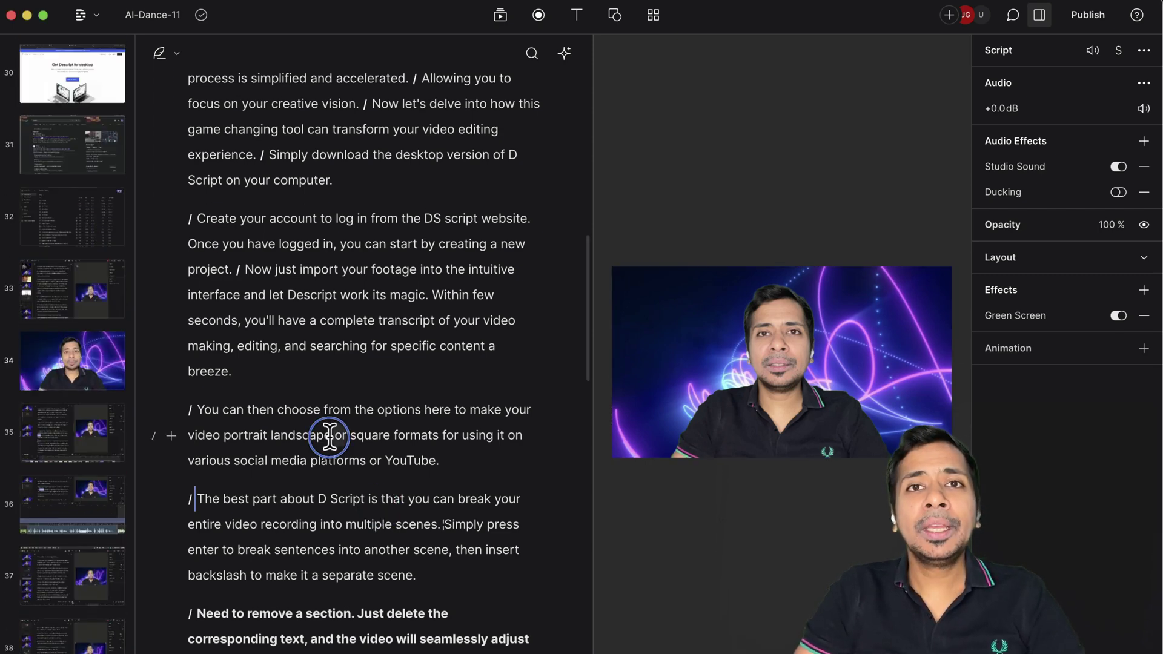
{"action": "left_click", "coordinate": [345, 524]}
{"action": "key", "text": "Return"}
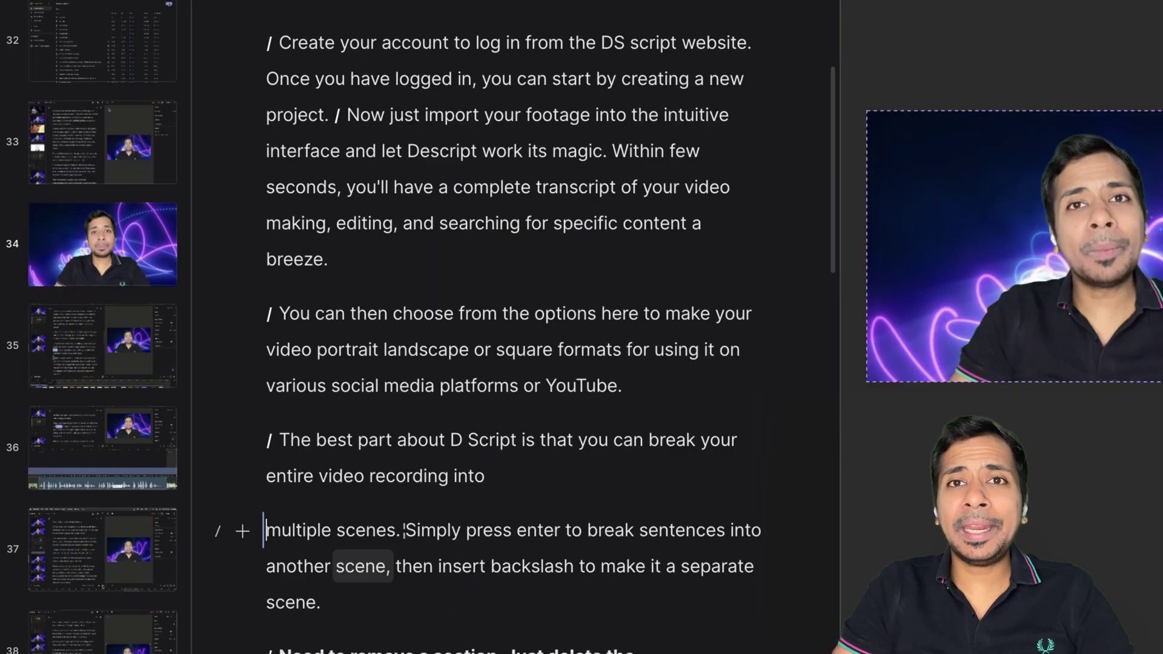
{"action": "type", "text": "/"}
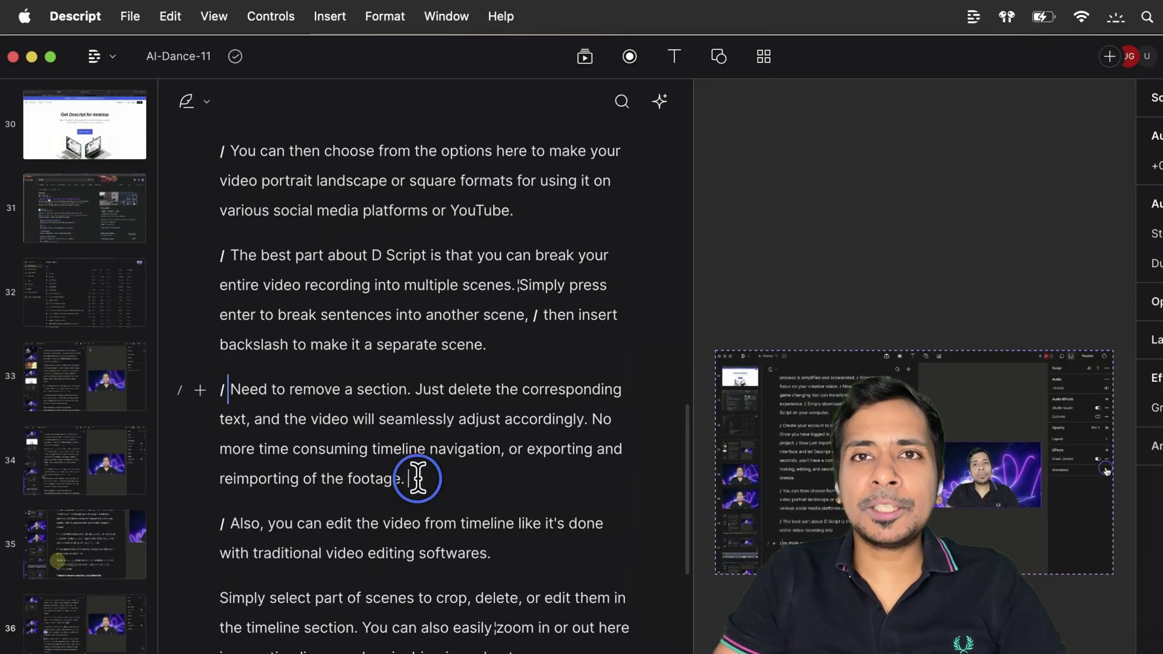
{"action": "mouse_move", "coordinate": [418, 478]}
{"action": "left_mouse_down"}
{"action": "mouse_move", "coordinate": [326, 446]}
{"action": "mouse_move", "coordinate": [245, 391]}
{"action": "left_mouse_up"}
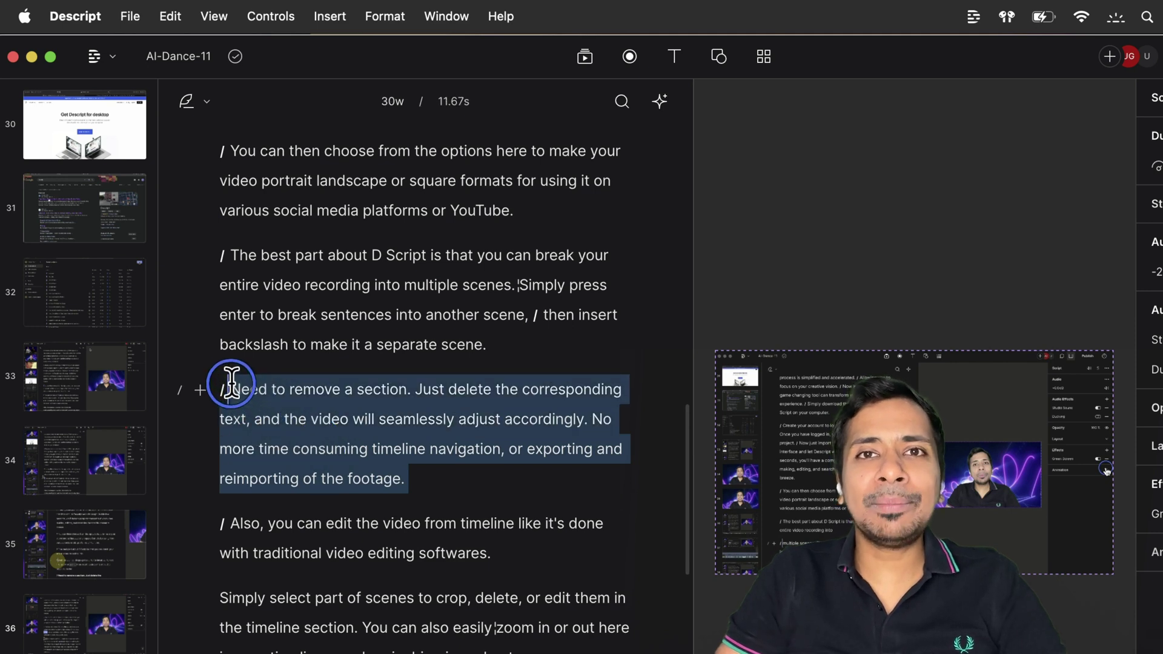
{"action": "key", "text": "BackSpace"}
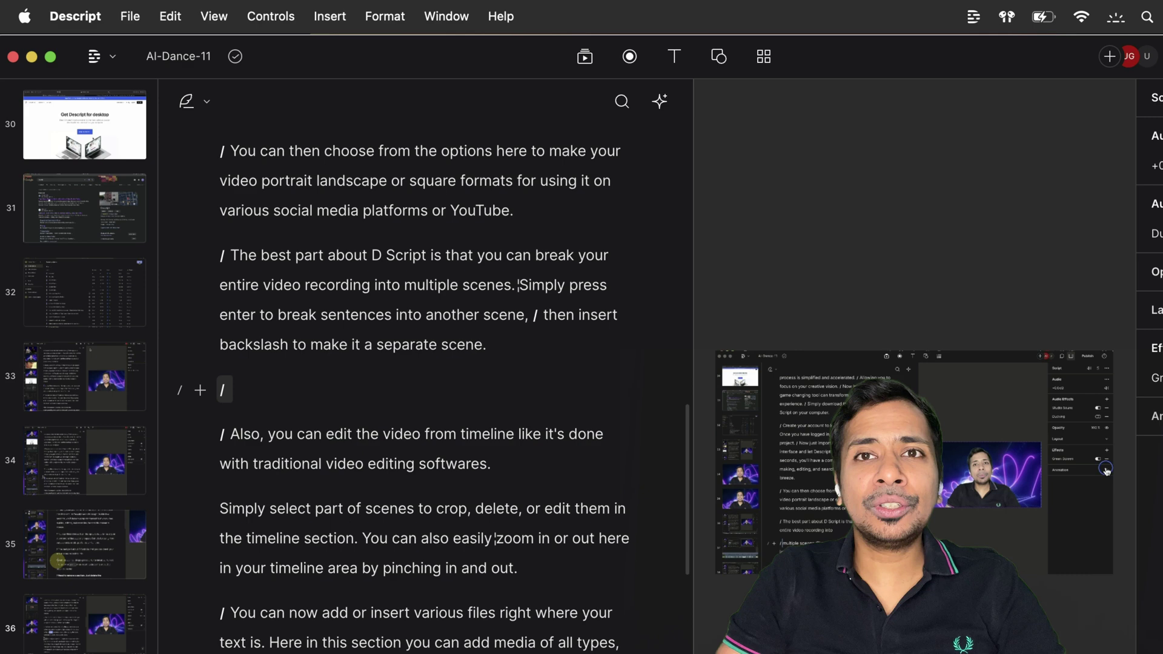
{"action": "key", "text": "super+z"}
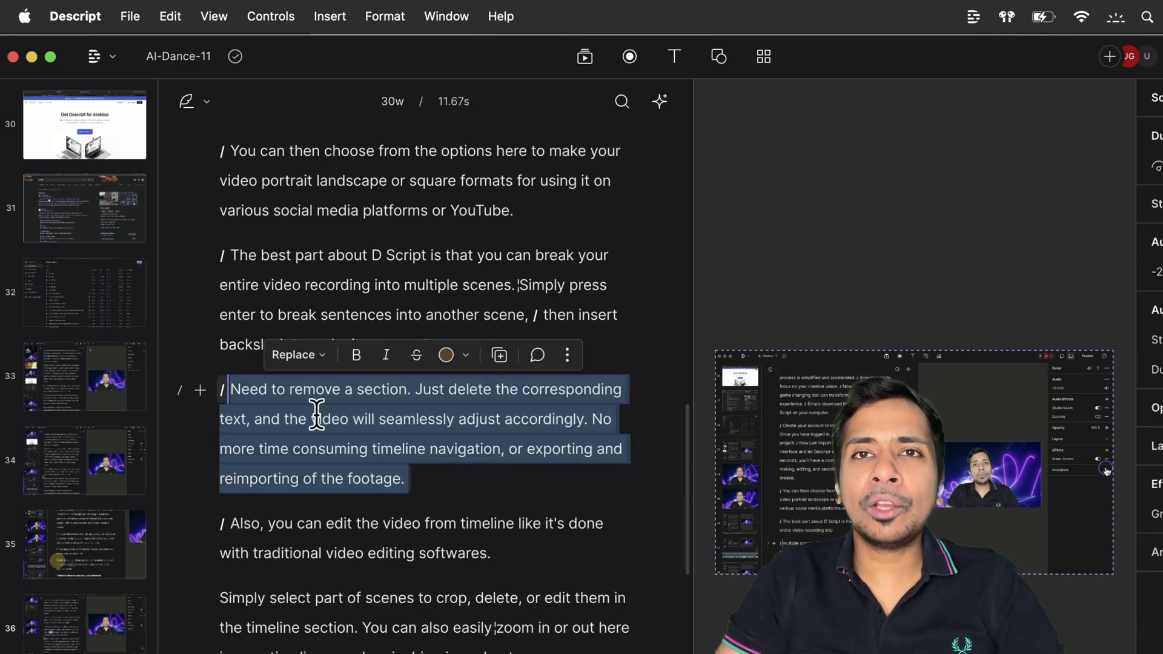
{"action": "left_click", "coordinate": [1056, 538]}
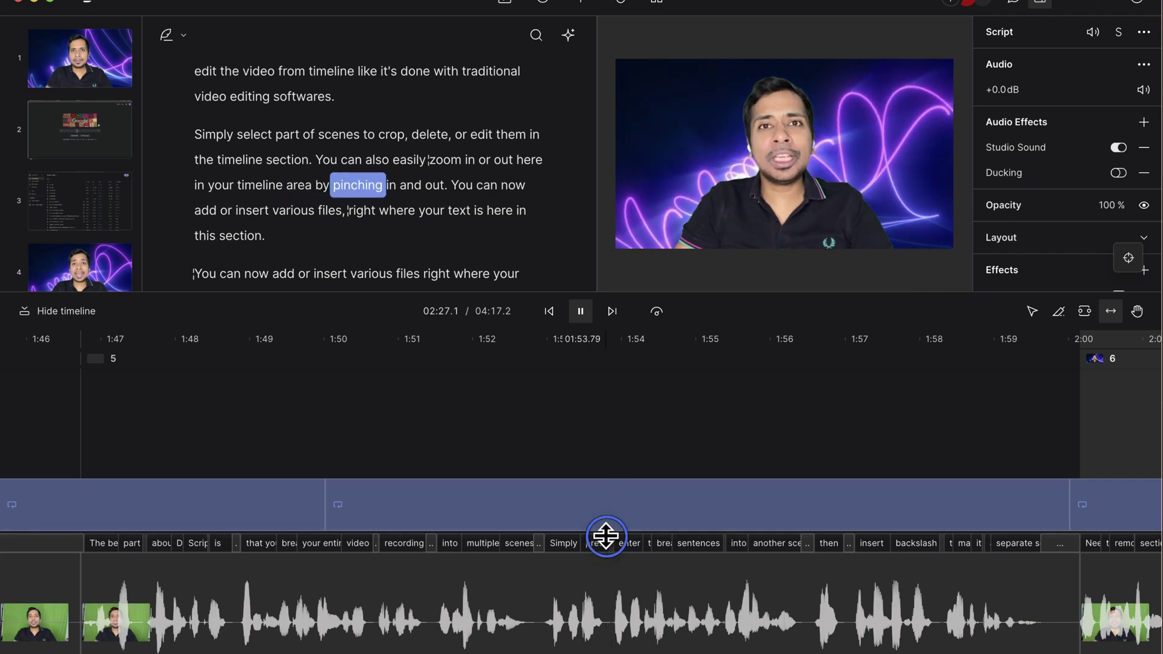
{"action": "left_click_drag", "start_coordinate": [606, 536], "coordinate": [612, 405]}
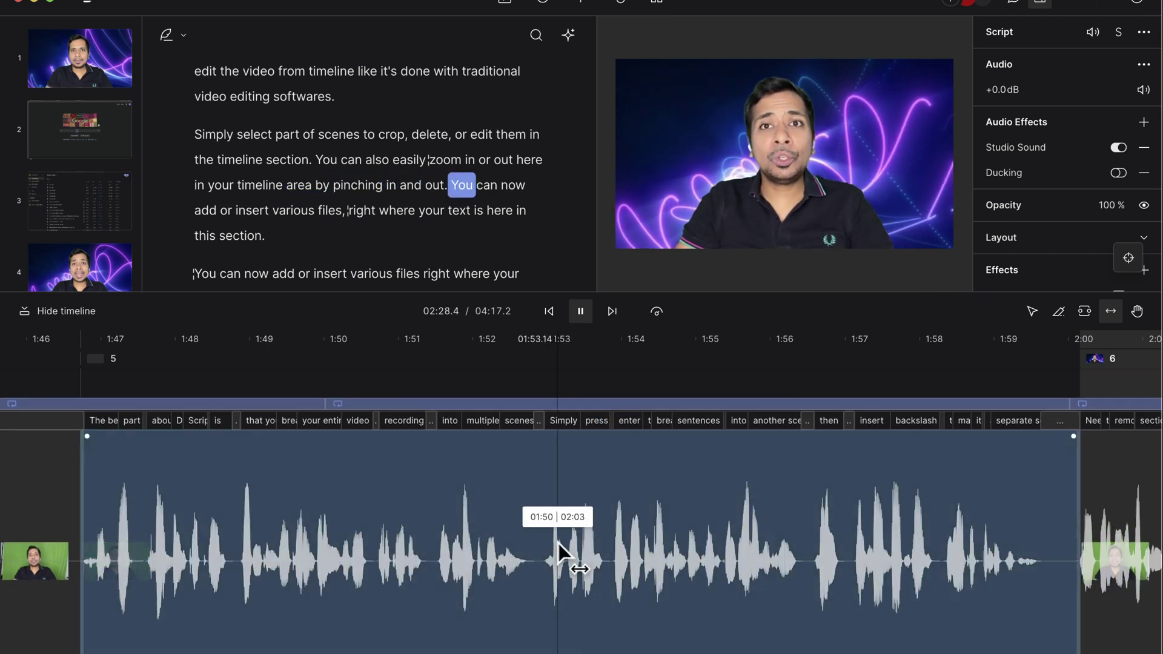
{"action": "scroll", "coordinate": [559, 530], "scroll_direction": "up", "scroll_amount": 3}
{"action": "scroll", "coordinate": [559, 530], "scroll_direction": "up", "scroll_amount": 3}
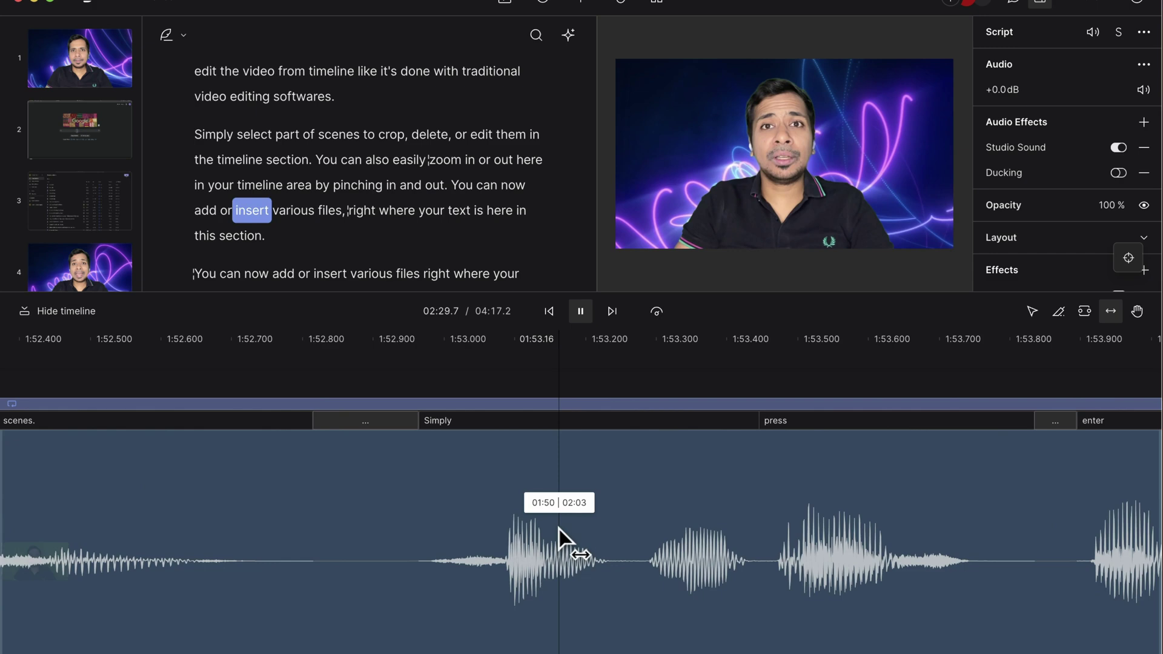
{"action": "scroll", "coordinate": [559, 530], "scroll_direction": "down", "scroll_amount": 3}
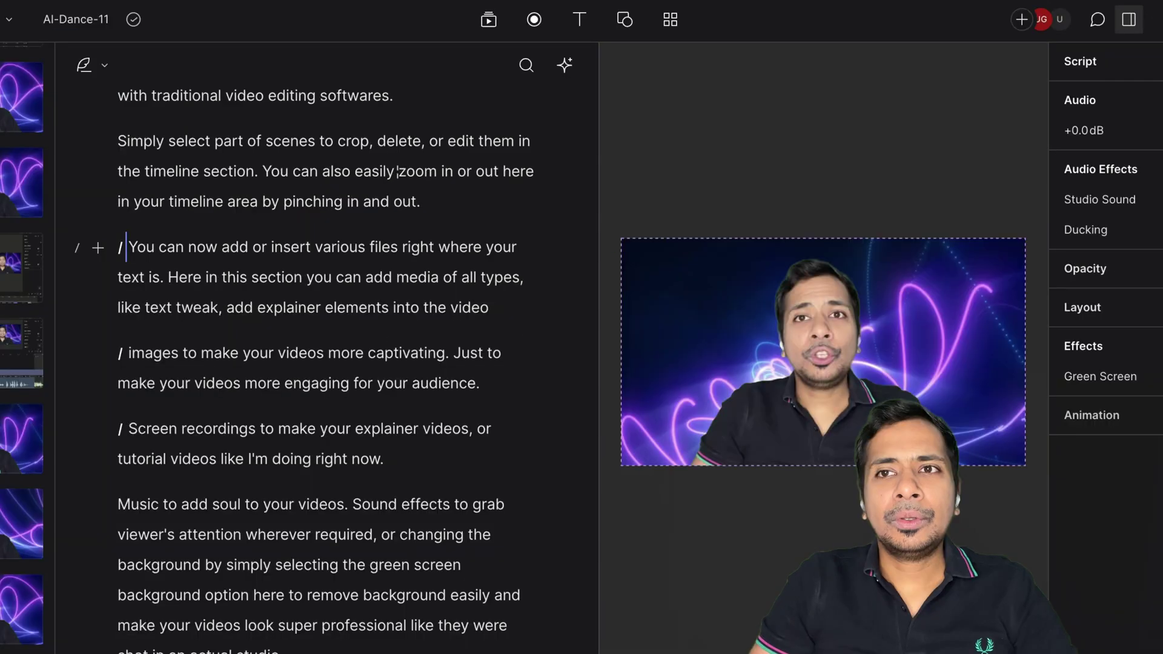
- Add a Title text box over the video and start editing its text
{"action": "left_click", "coordinate": [581, 21]}
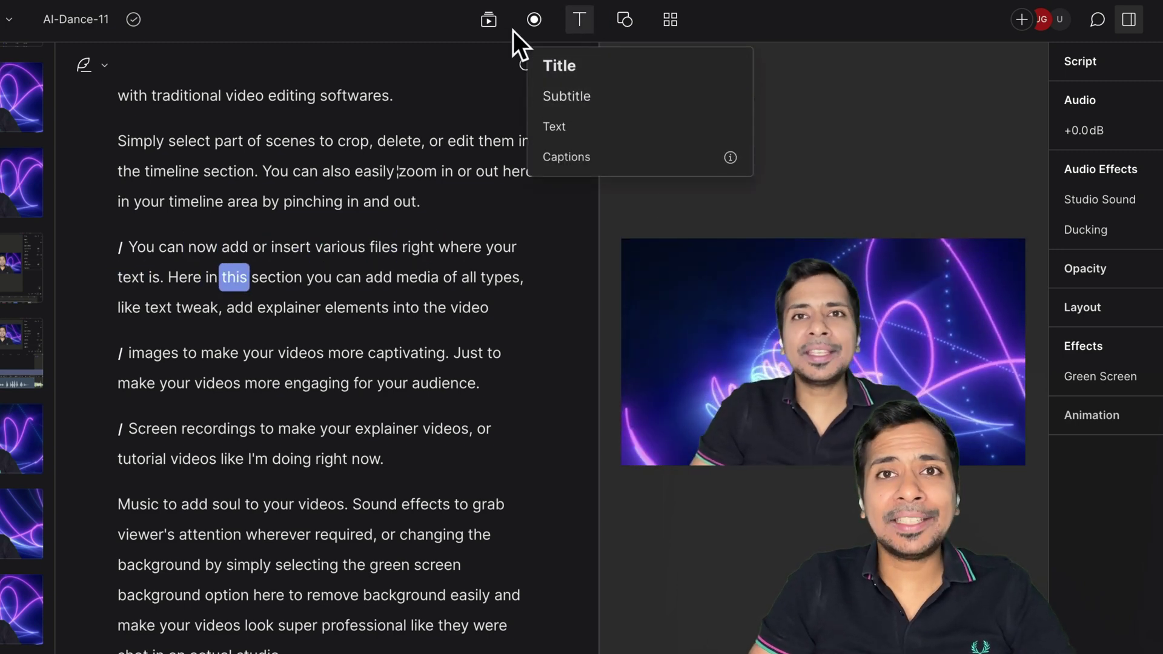
{"action": "left_click", "coordinate": [486, 22]}
{"action": "left_click", "coordinate": [561, 19]}
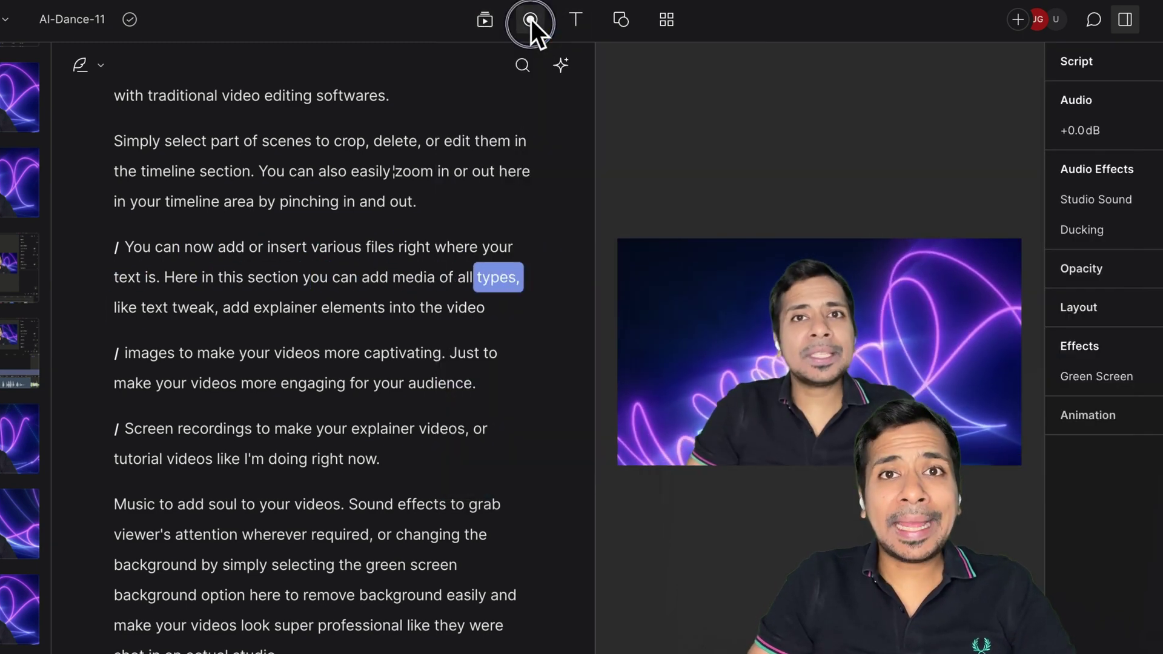
{"action": "left_click", "coordinate": [576, 21]}
{"action": "left_click", "coordinate": [576, 77]}
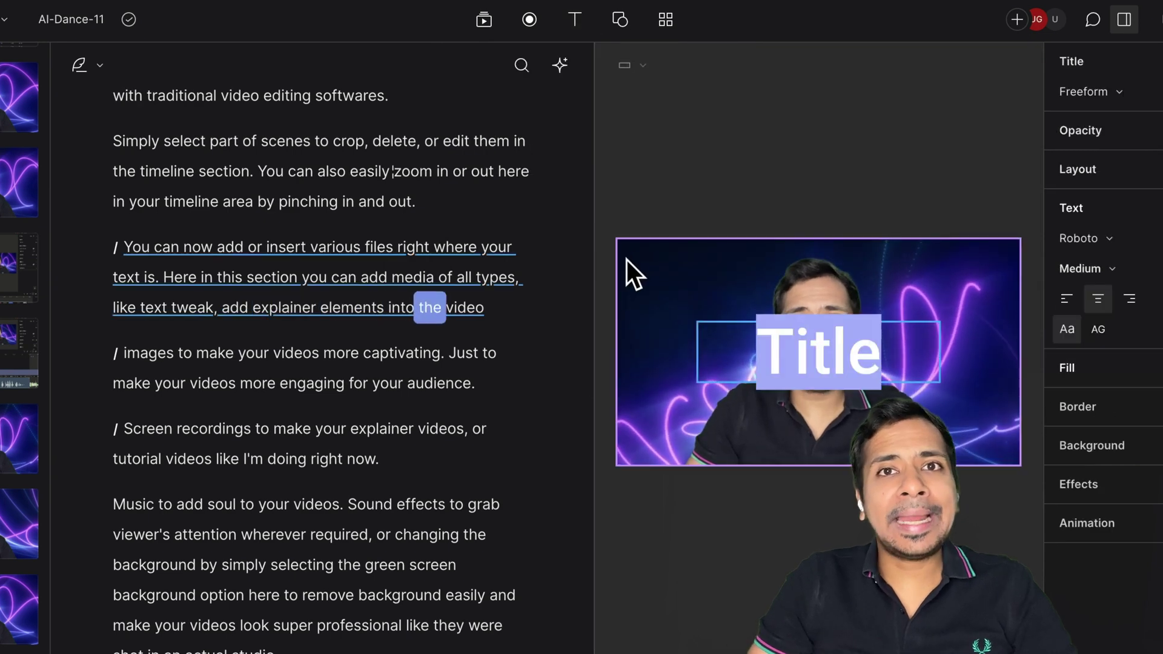
{"action": "double_click", "coordinate": [835, 355]}
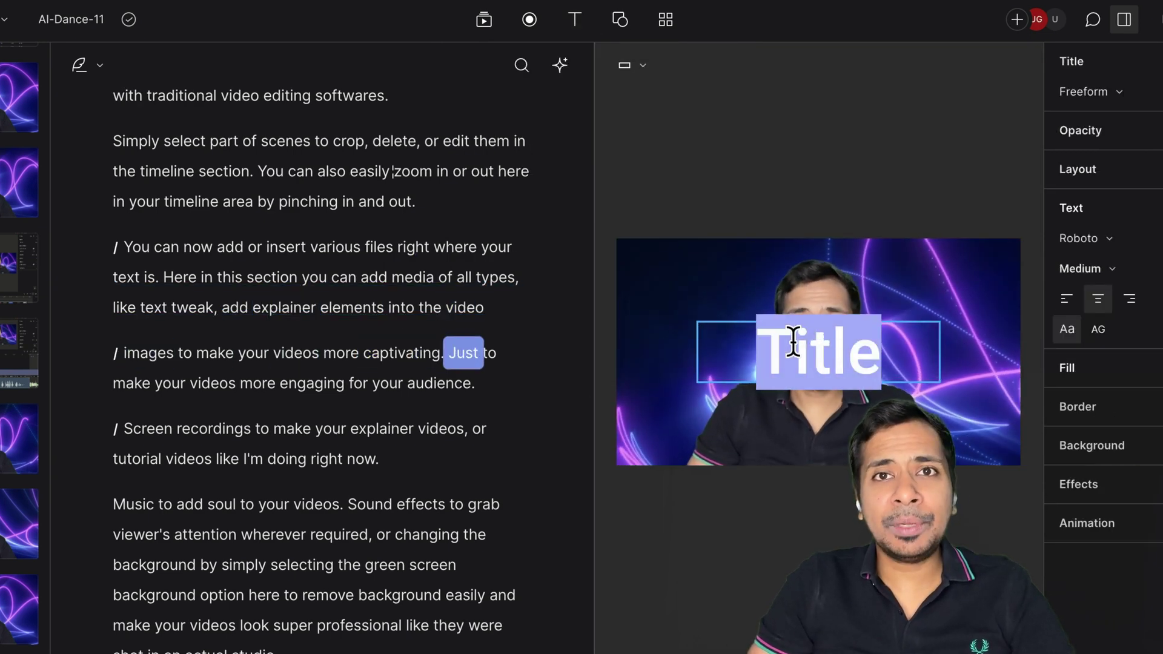
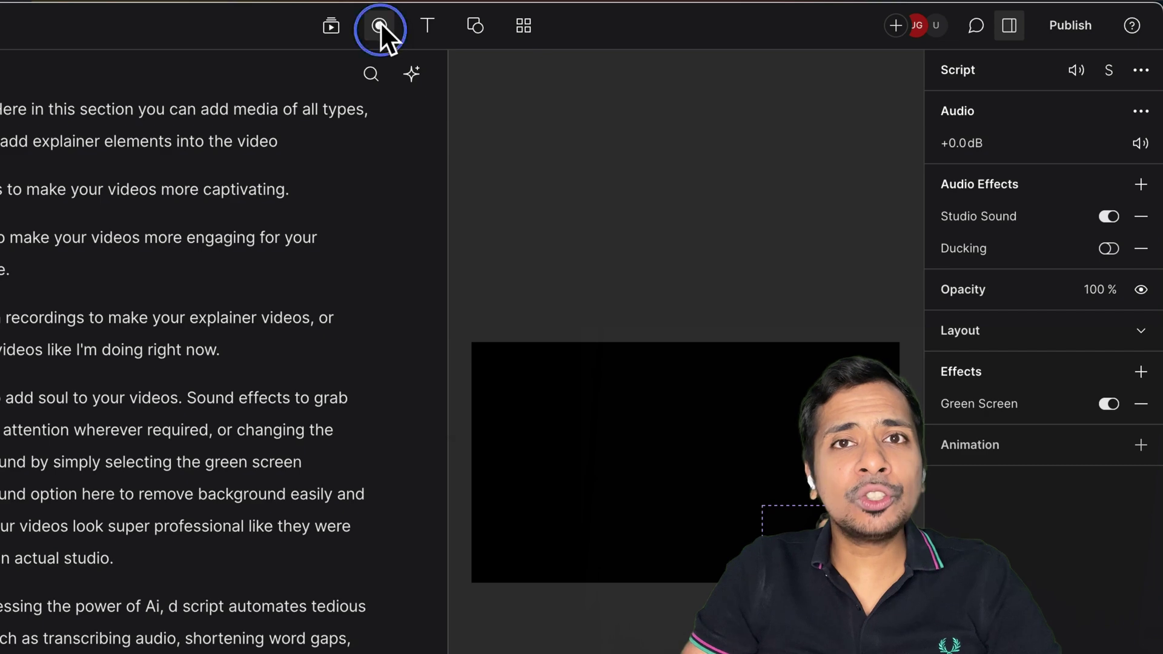
- Choose Camera as the recording source, then close the recording options
{"action": "left_click", "coordinate": [380, 22]}
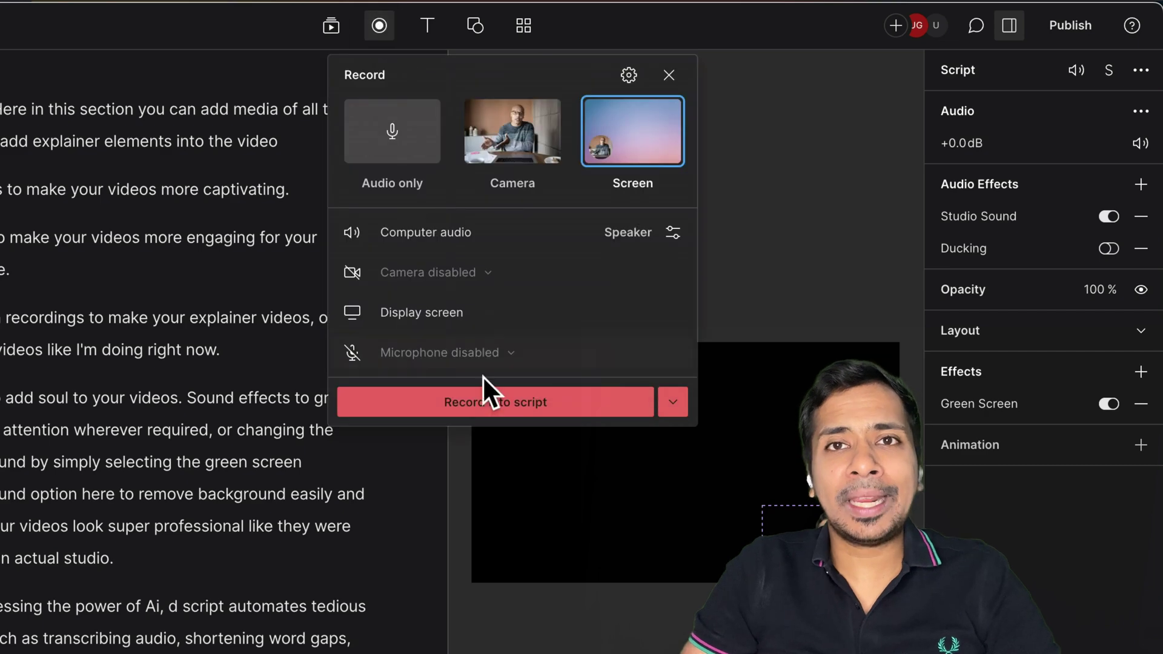
{"action": "left_click", "coordinate": [546, 154]}
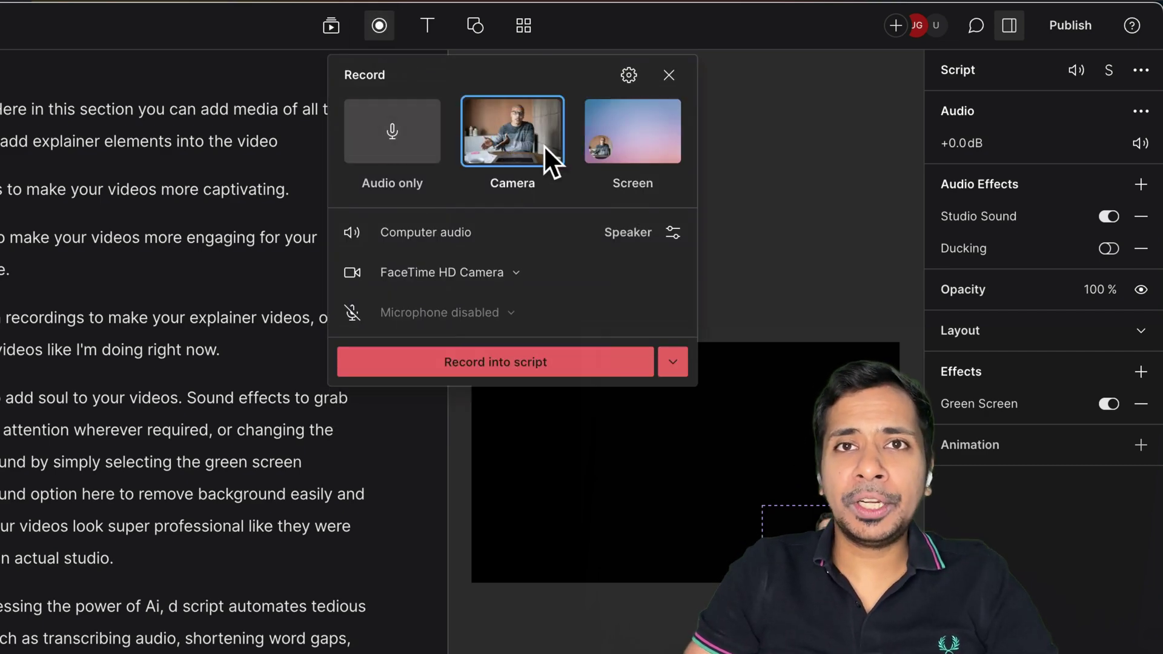
{"action": "left_click", "coordinate": [903, 89]}
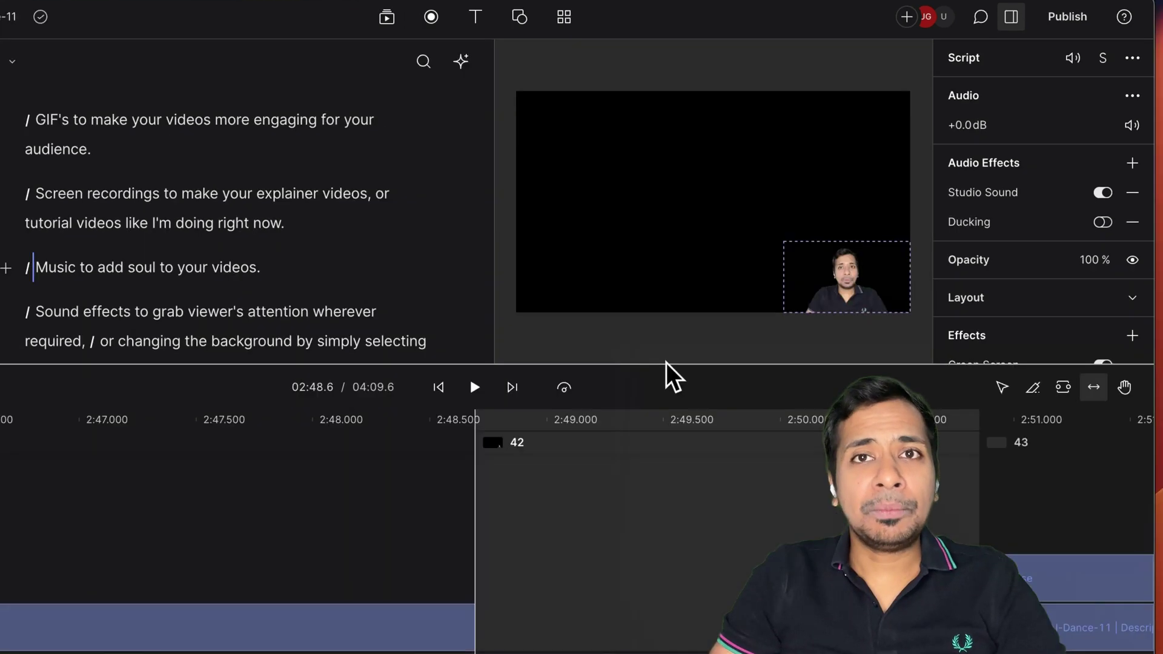
- Browse the Sound effects section of the Media > Audio library
{"action": "left_click", "coordinate": [387, 17]}
{"action": "left_click", "coordinate": [412, 191]}
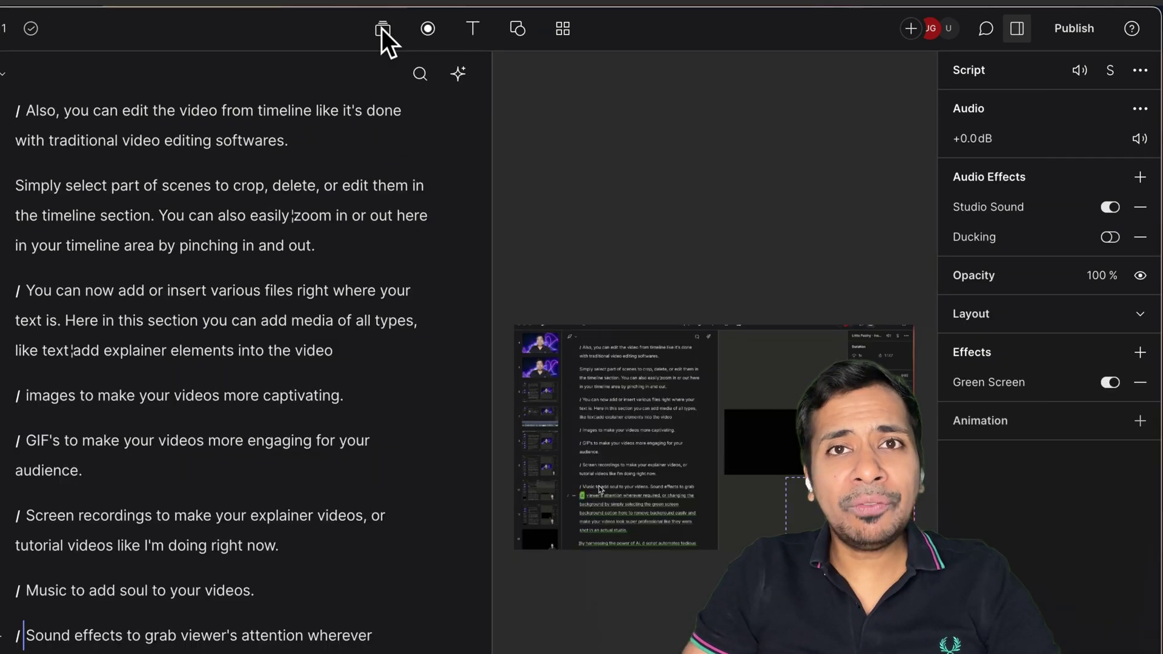
{"action": "left_click", "coordinate": [386, 17]}
{"action": "left_click", "coordinate": [481, 151]}
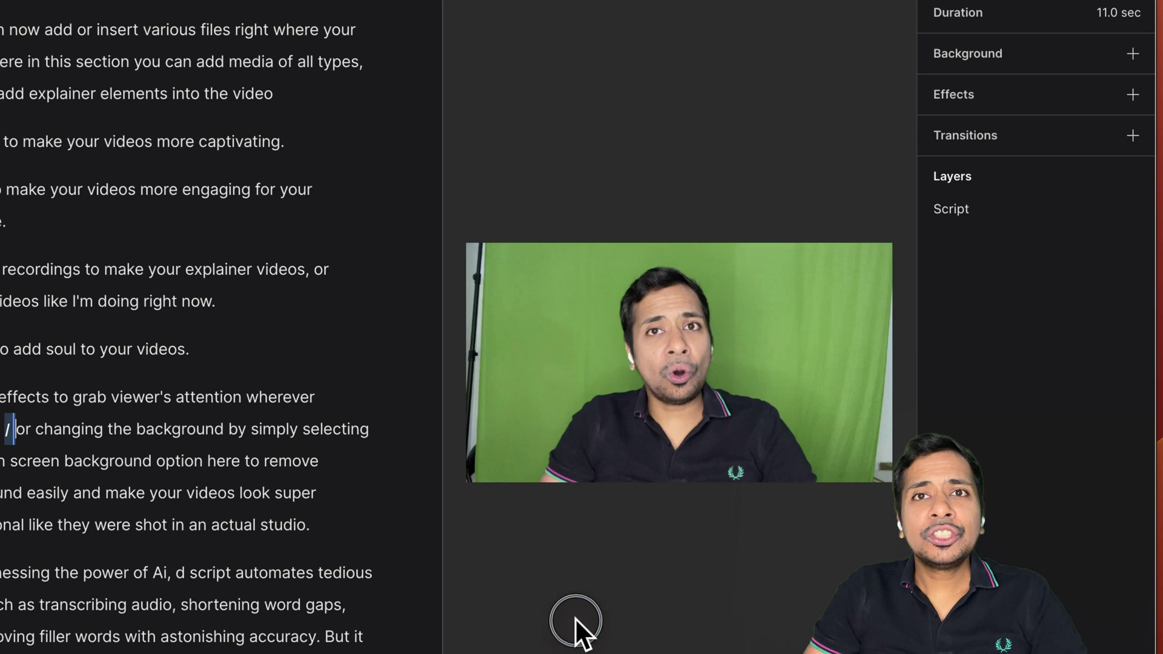
- Turn on Green Screen for the talking-head clip, then try and dismiss Shorten word gaps
{"action": "left_click", "coordinate": [606, 366]}
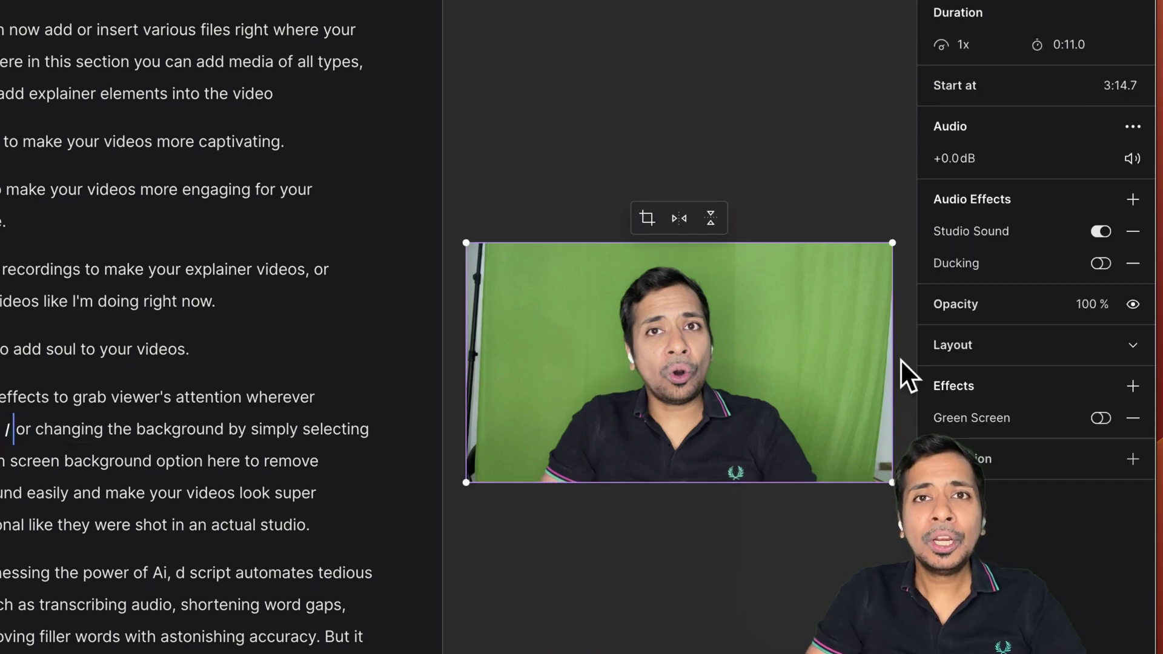
{"action": "left_click", "coordinate": [1100, 417]}
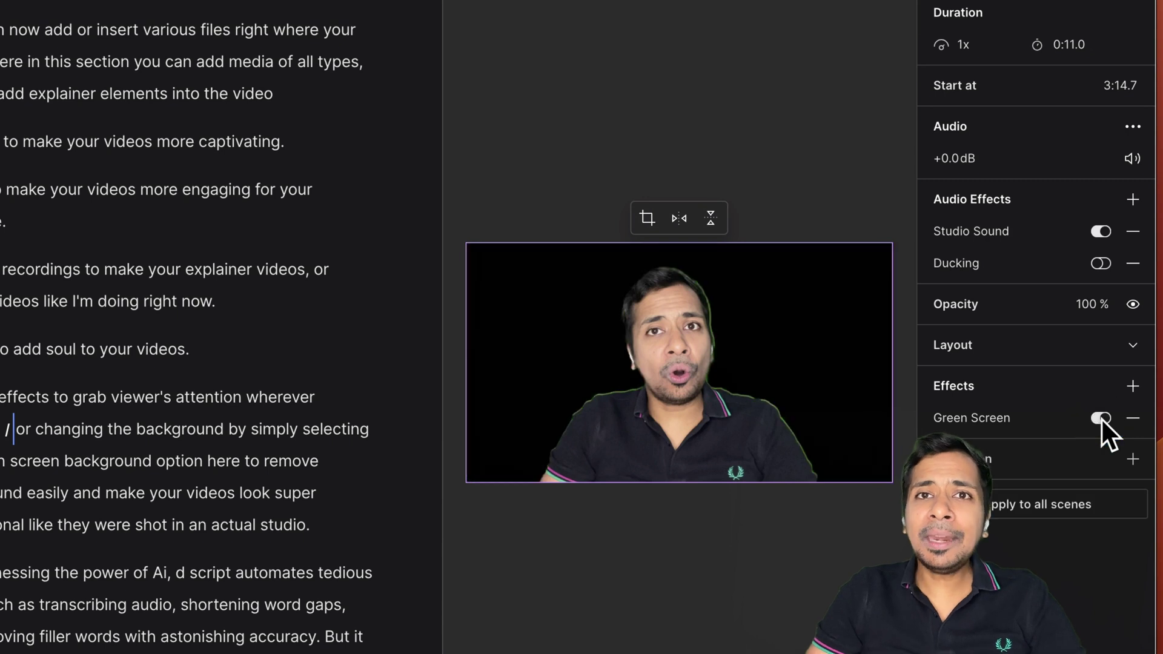
{"action": "left_click", "coordinate": [1100, 417]}
{"action": "left_click", "coordinate": [1101, 417]}
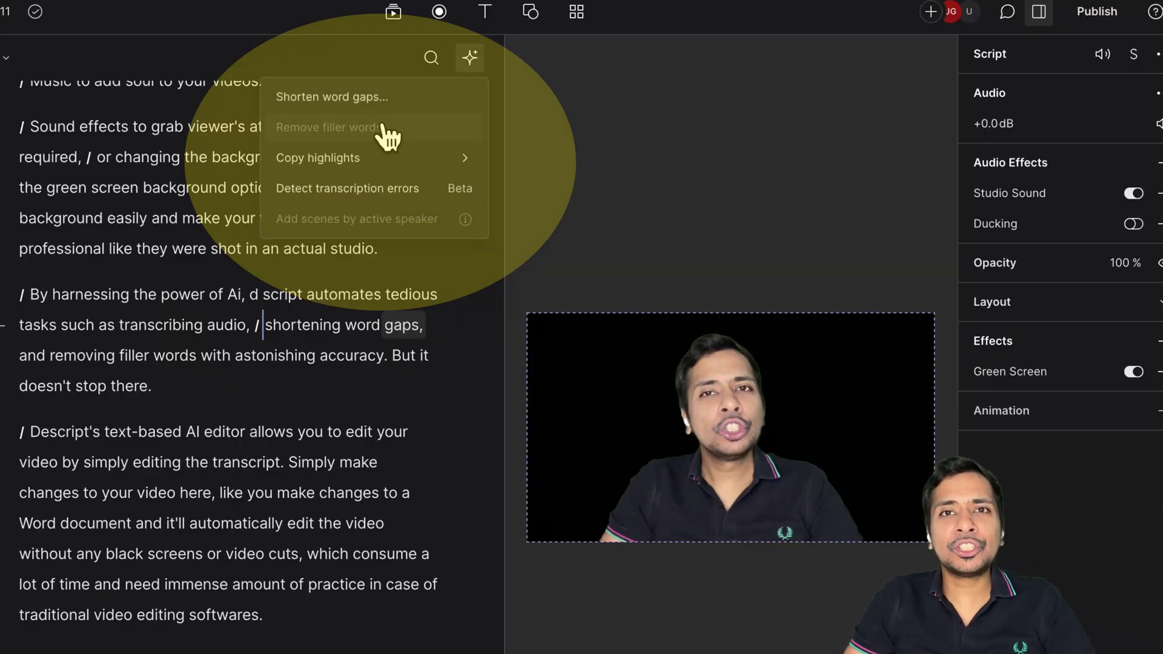
{"action": "left_click", "coordinate": [363, 96]}
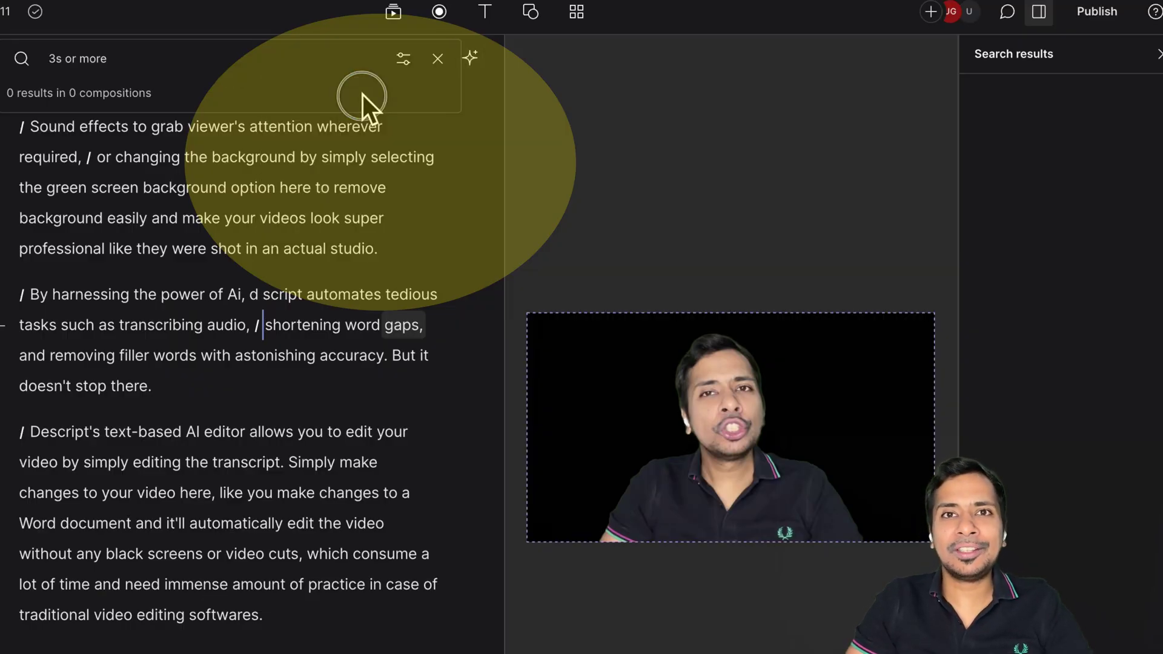
{"action": "left_click", "coordinate": [439, 59]}
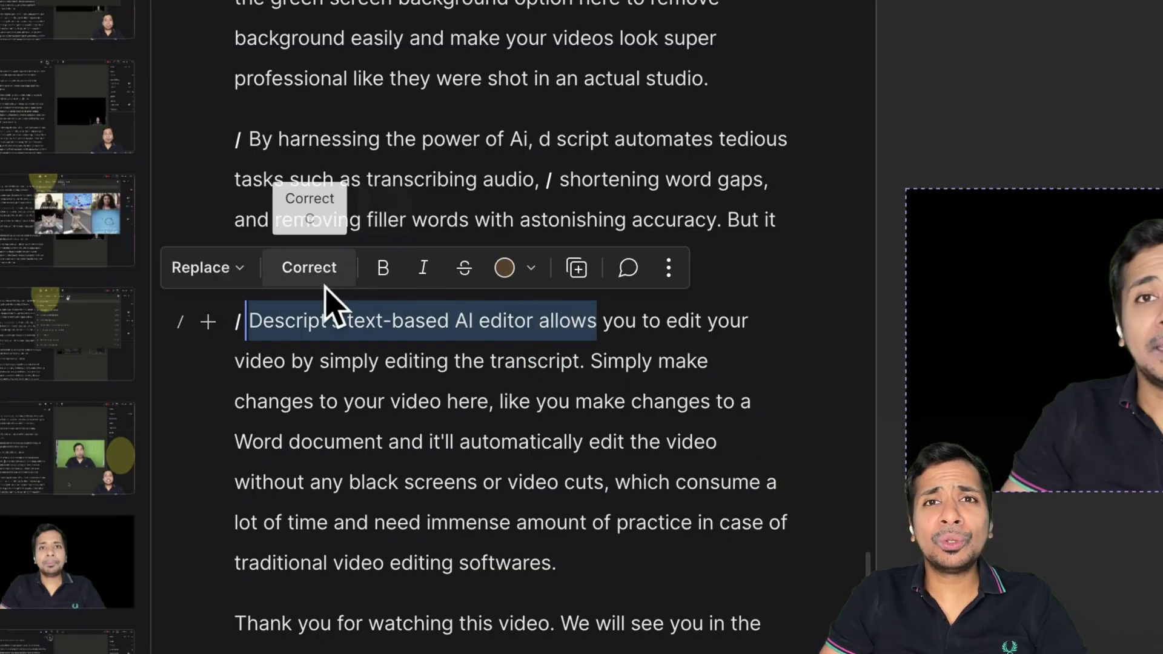
{"action": "left_click", "coordinate": [313, 271]}
{"action": "left_click", "coordinate": [608, 198]}
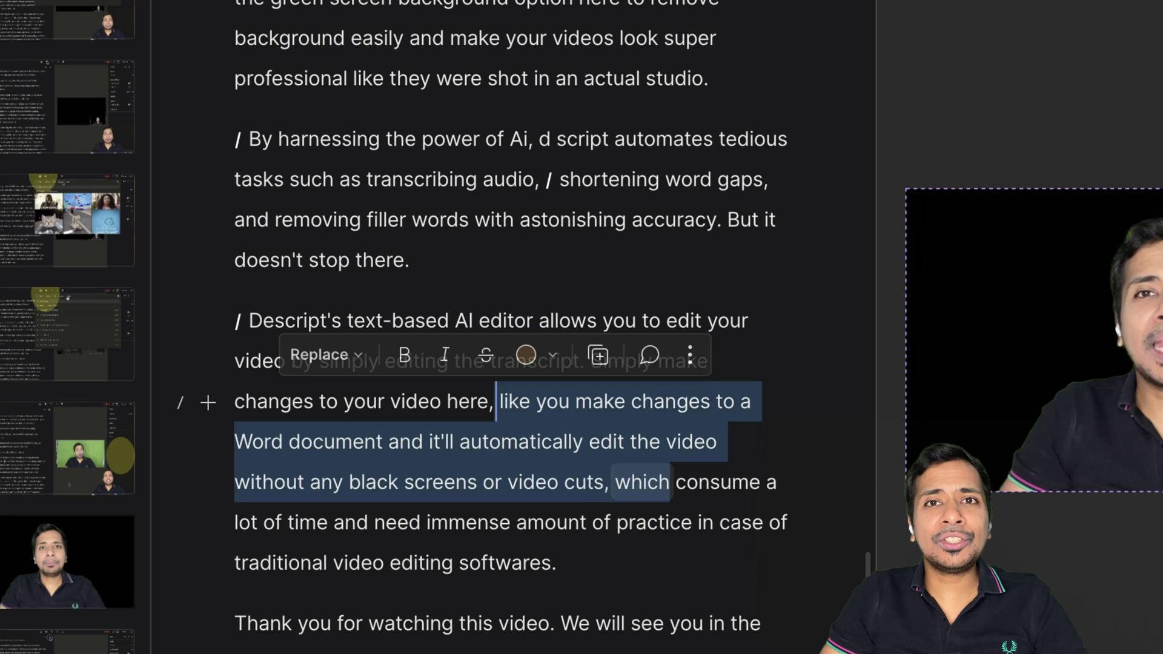
{"action": "left_click", "coordinate": [518, 592]}
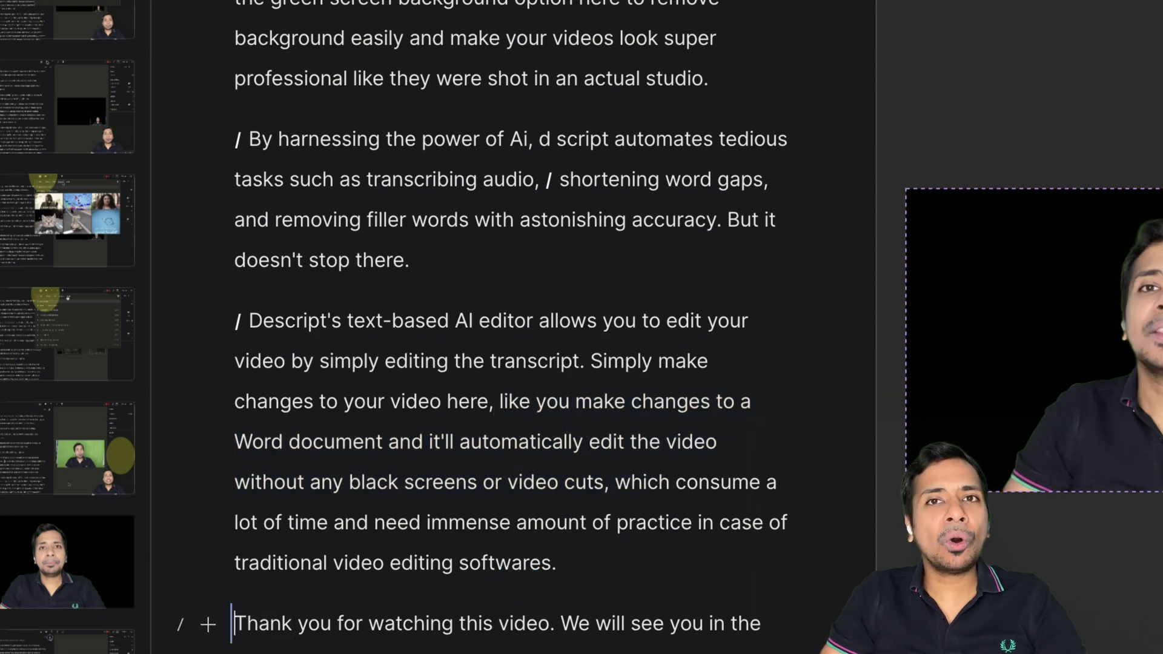